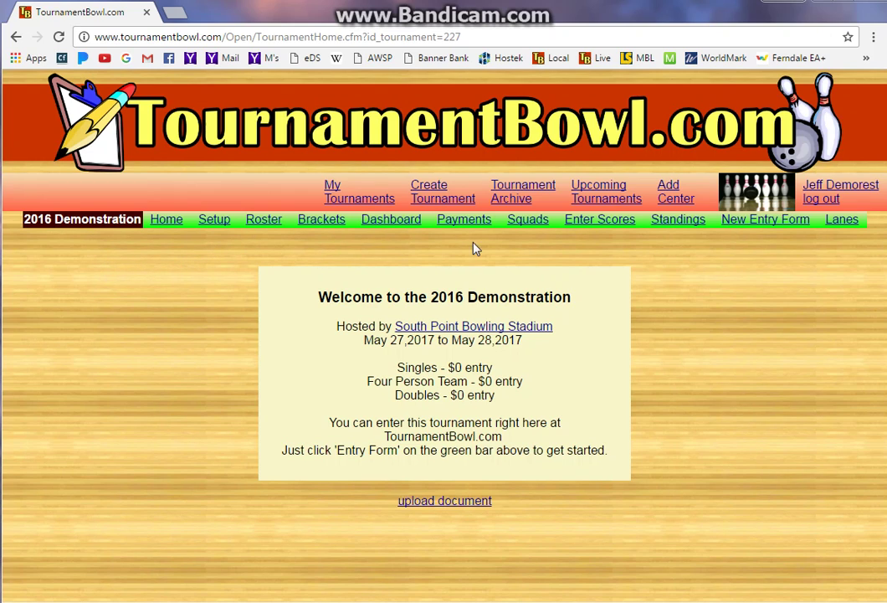
- Go to the Brackets setup instructions page for the 2016 Demonstration tournament
click(328, 226)
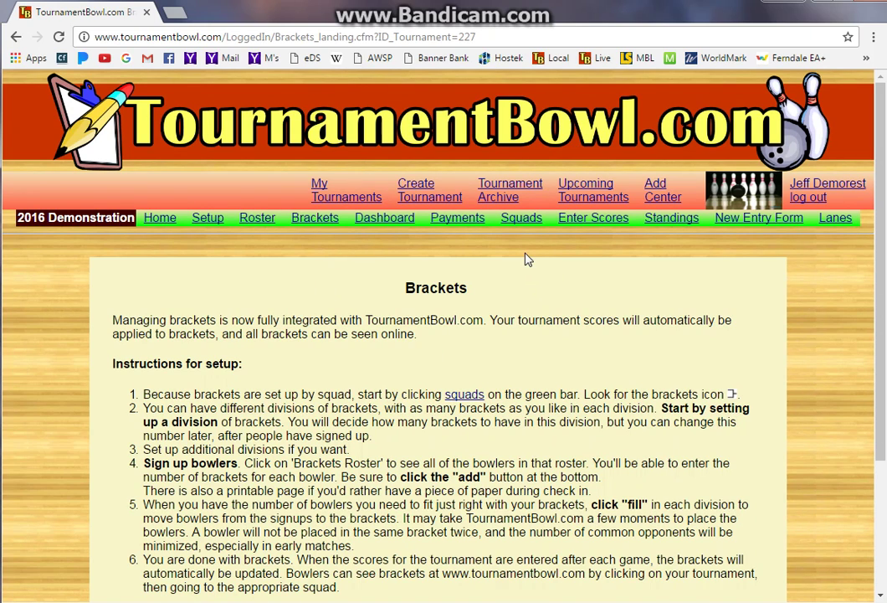
- From the Squads list, go to the brackets for the Sat 05/27 6:00 PM squad
click(525, 224)
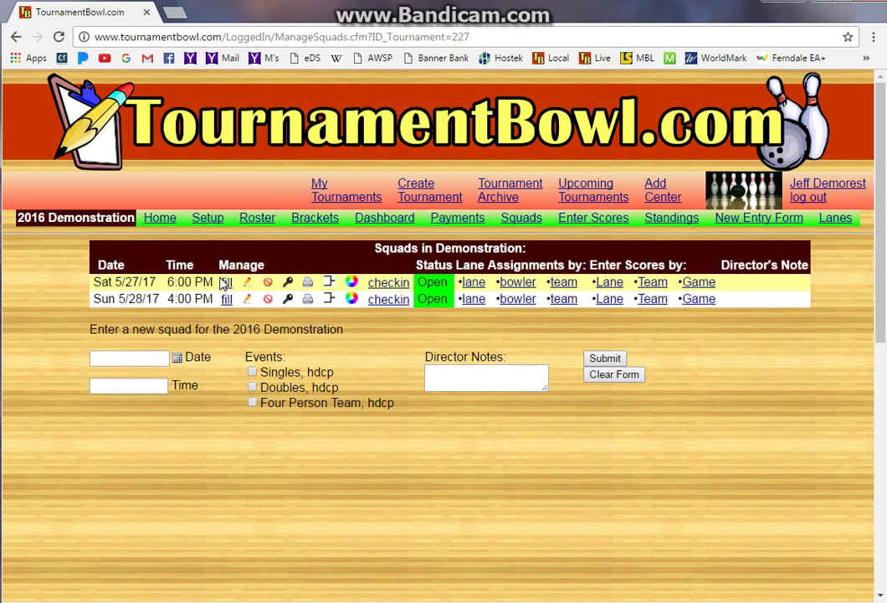
click(330, 284)
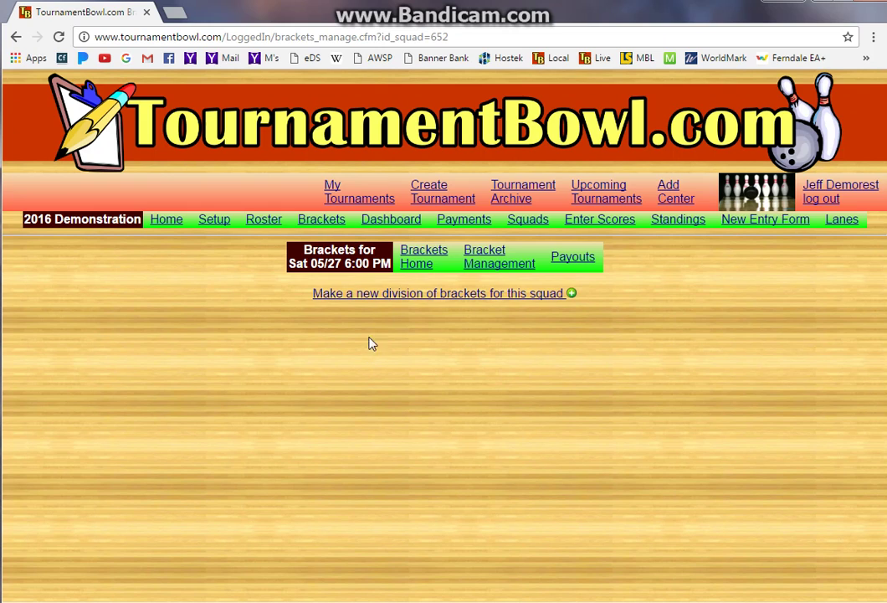
- Create a scratch 'Division 1' with a $5 entry, paying $25 first and $10 second
click(387, 294)
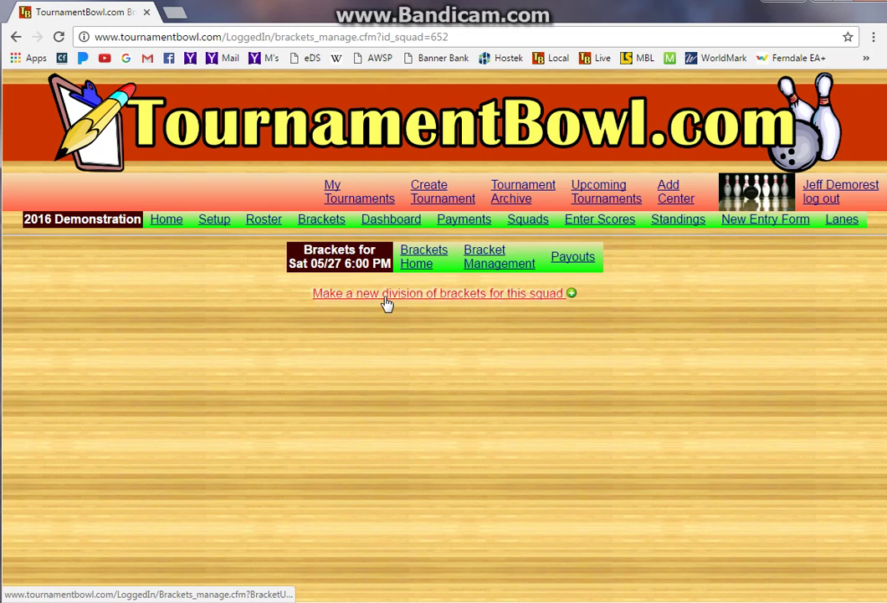
triple_click(158, 324)
click(150, 325)
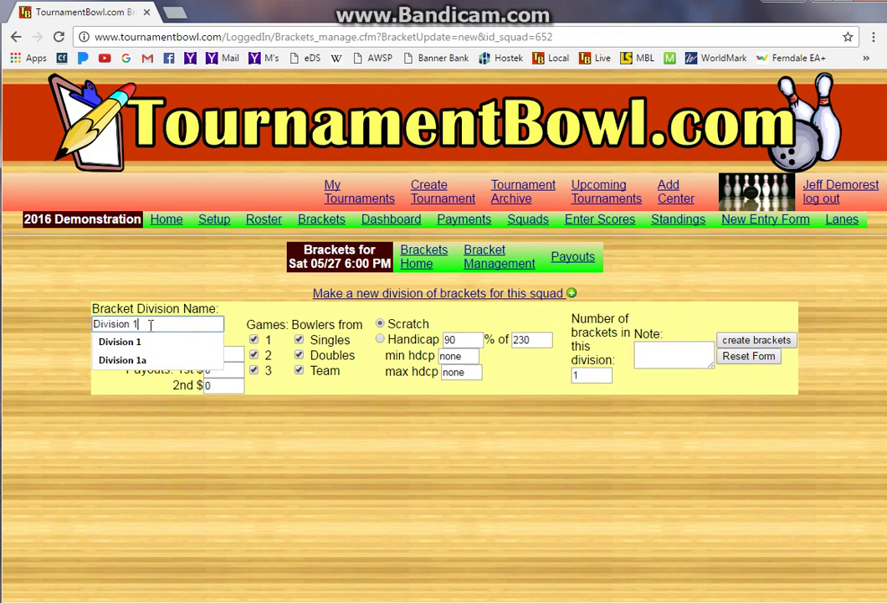
click(262, 315)
click(221, 369)
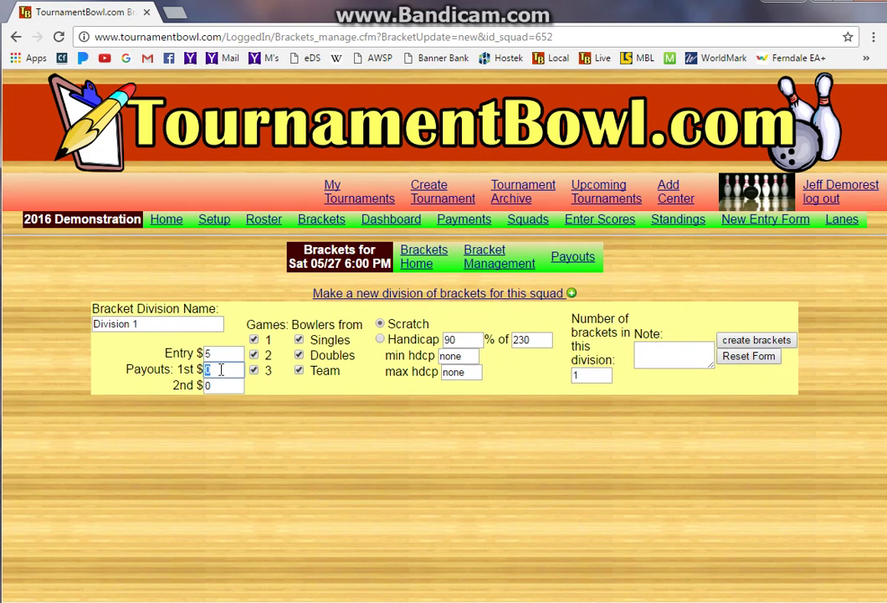
text(25)
key(Tab)
text(10)
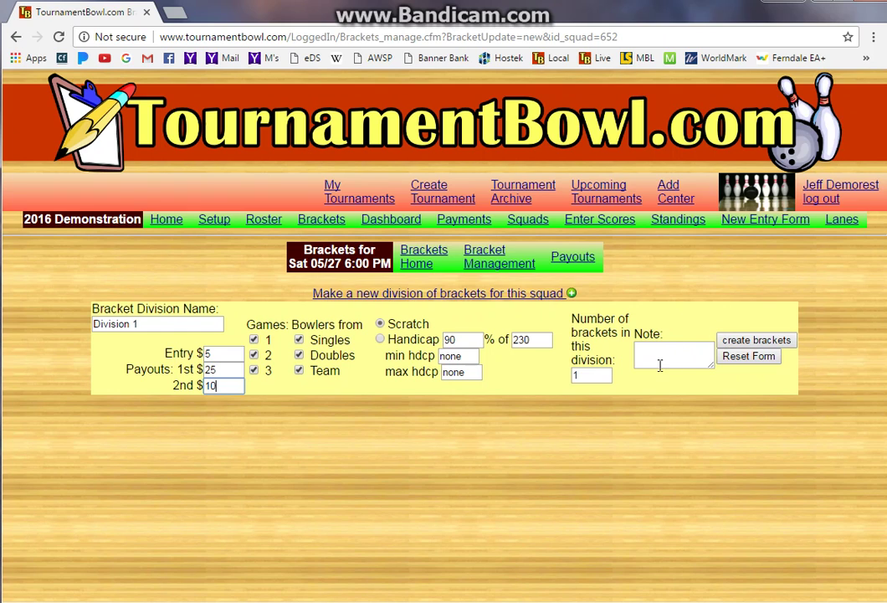
click(785, 344)
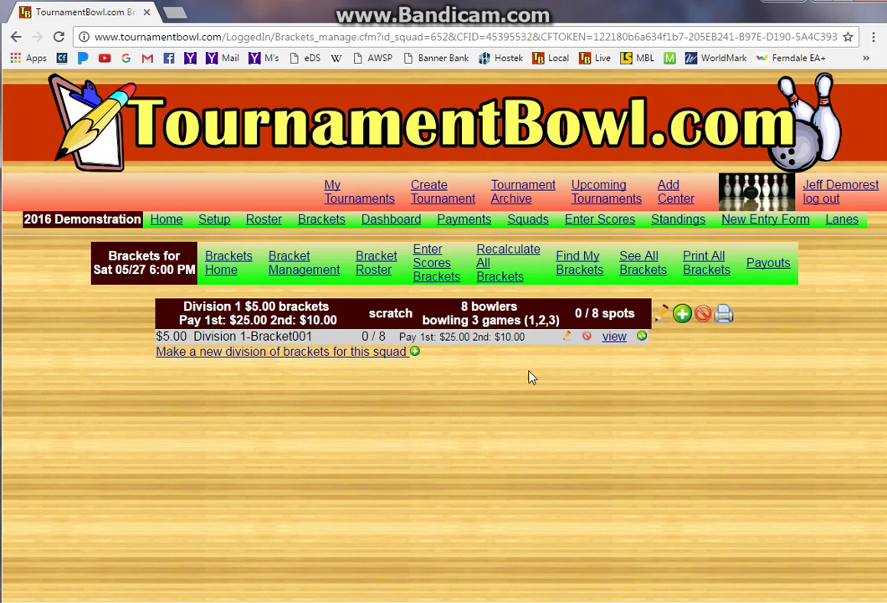
- Add a handicap Division 2 with a $2 entry, $10/$5 payouts and minimum handicap 0
click(306, 353)
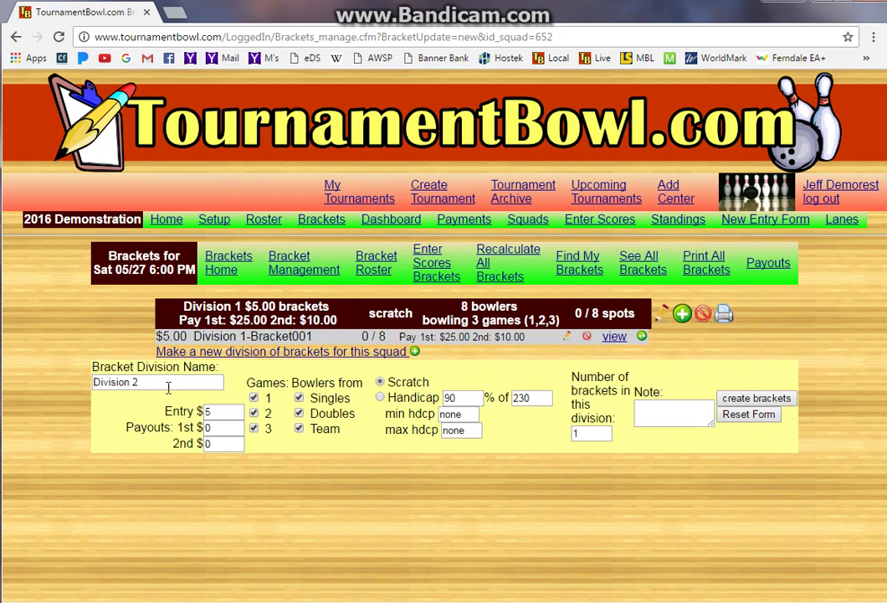
double_click(207, 412)
text(2)
double_click(217, 429)
text(10)
key(Tab)
text(5)
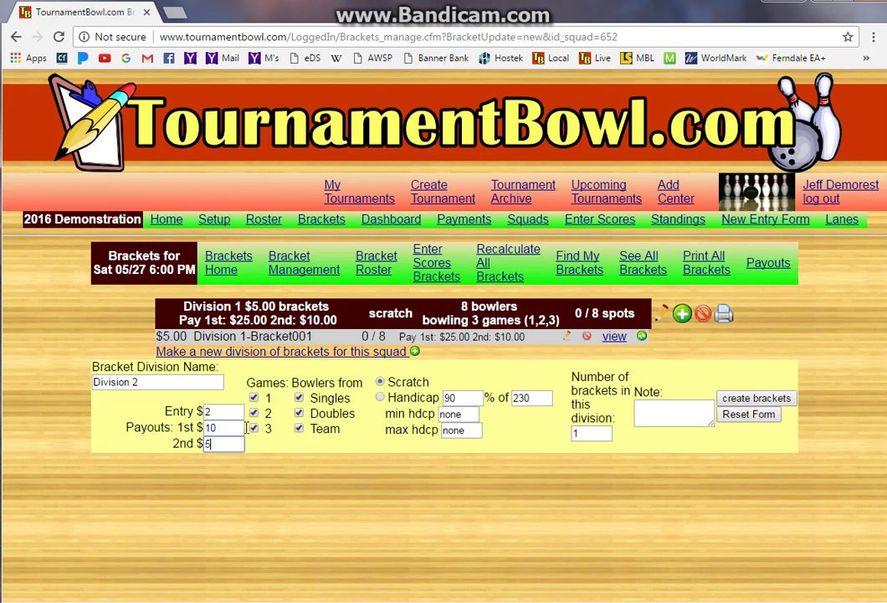
click(380, 398)
double_click(444, 414)
text(0)
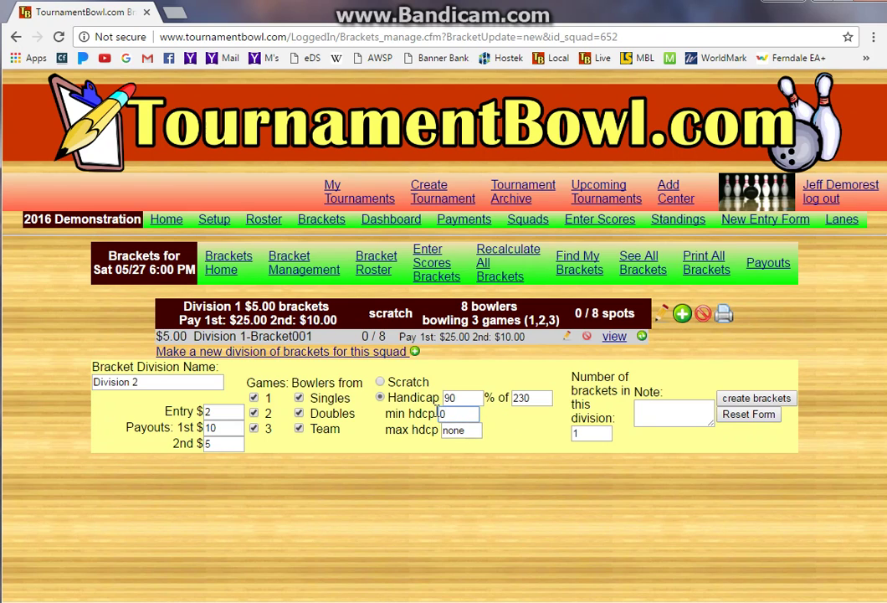
click(757, 396)
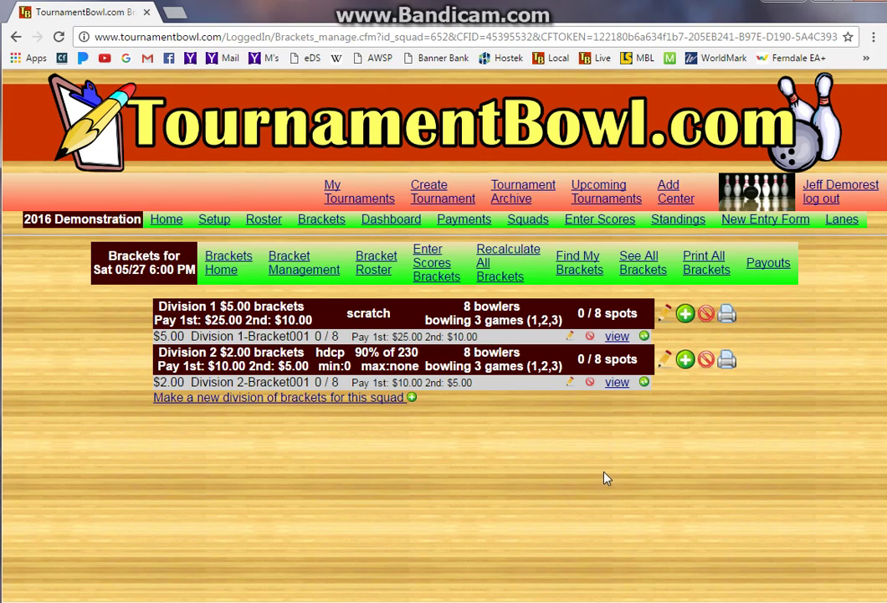
- View the Bracket Roster down to the Save entries button
click(369, 282)
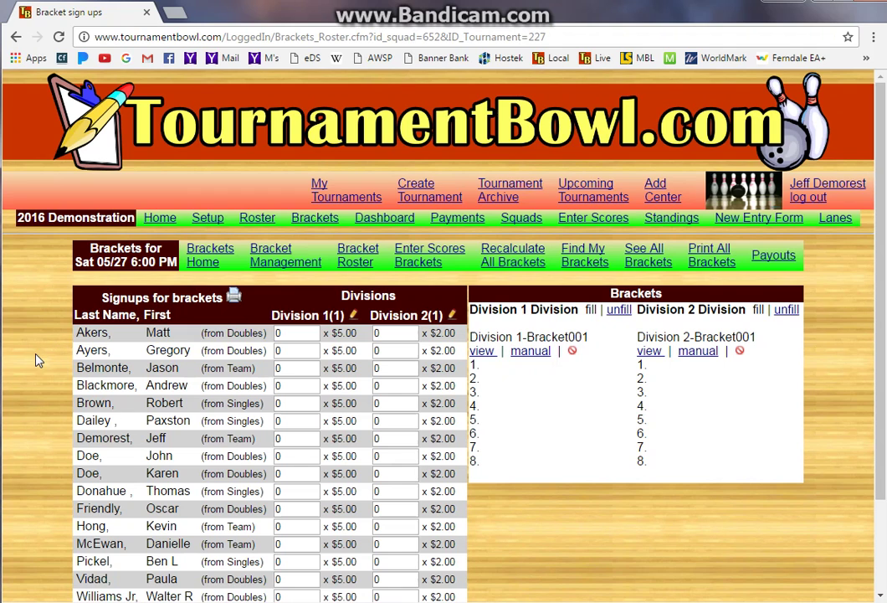
scroll(35, 360, down, 3)
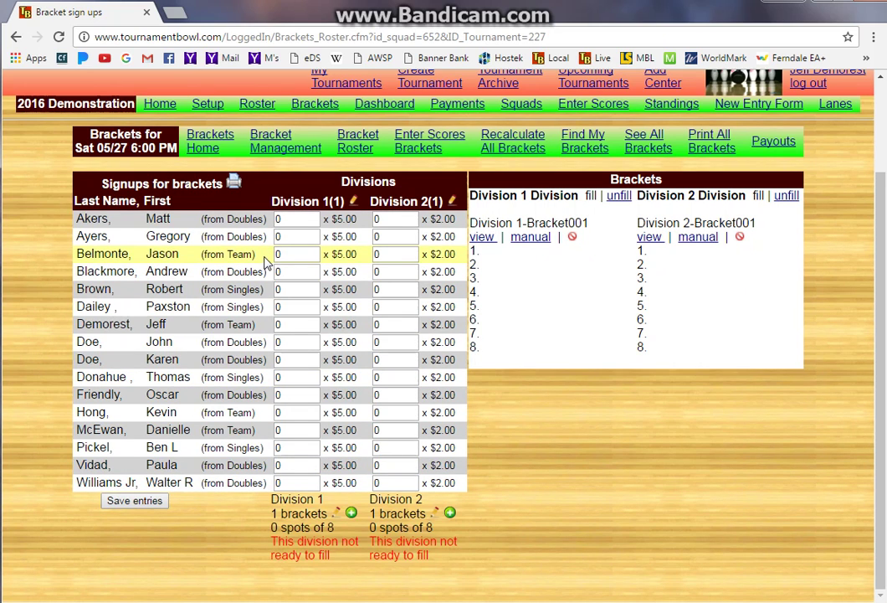
click(233, 184)
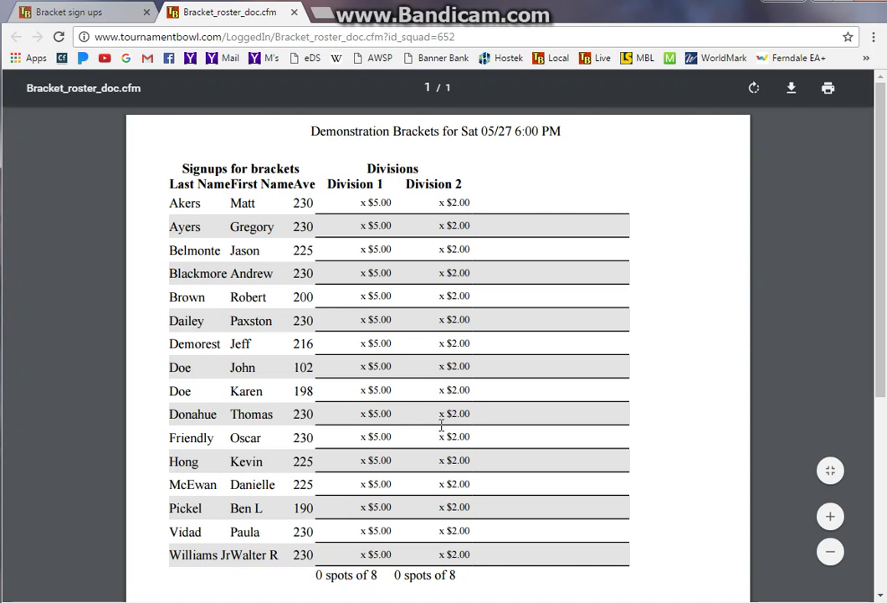
click(295, 13)
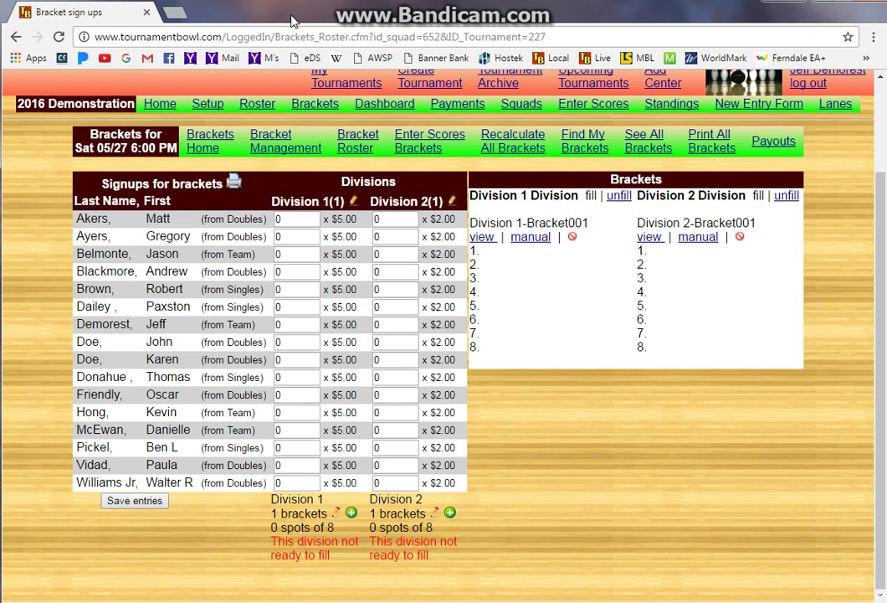
- Enter bracket counts of 2 in the Division 1 and Division 2 boxes for the first four bowlers
click(291, 218)
text(2)
key(Tab)
text(2)
key(Tab)
text(2)
key(Tab)
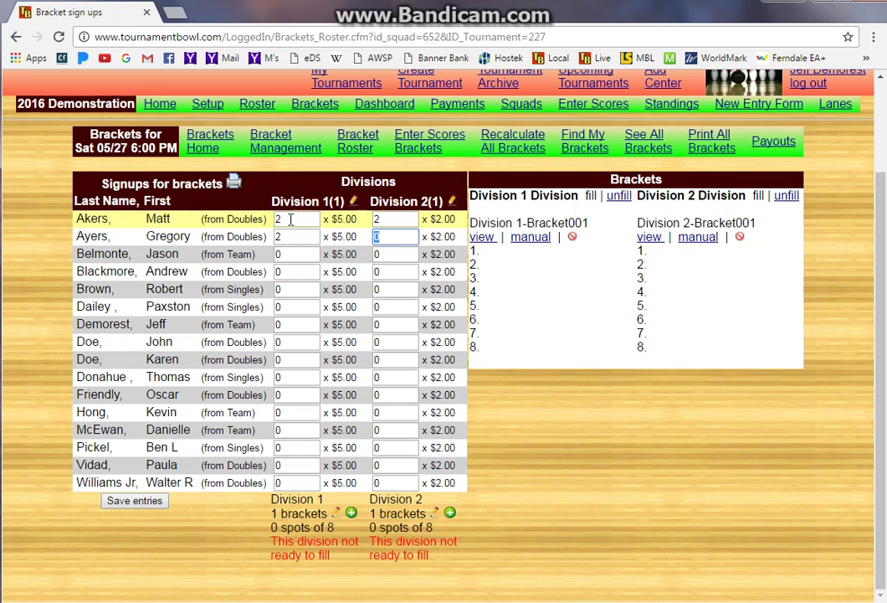
key(Tab)
text(2)
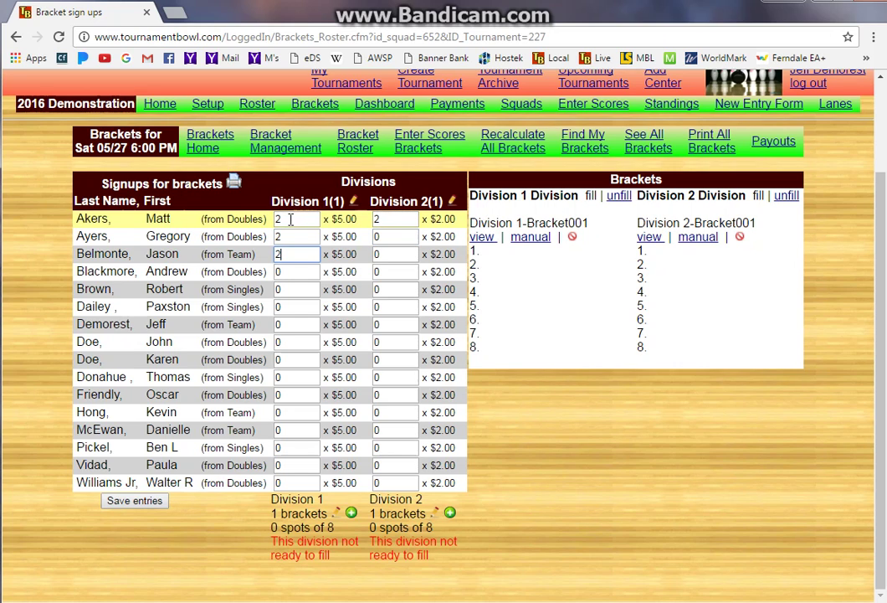
key(Tab)
text(2)
key(Tab)
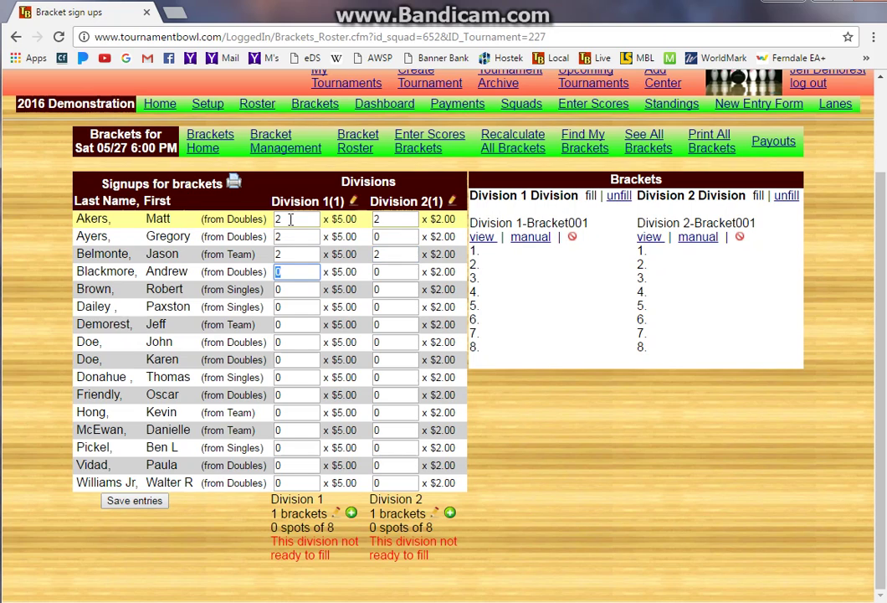
key(Tab)
text(2)
- Enter bracket counts 1, 3, 3, 1, 1, 4, 2, 1, 1 for bowlers five through twelve
key(Tab)
key(Tab)
text(1)
key(Tab)
key(Tab)
text(3)
key(Tab)
key(Tab)
text(3)
key(Tab)
key(Tab)
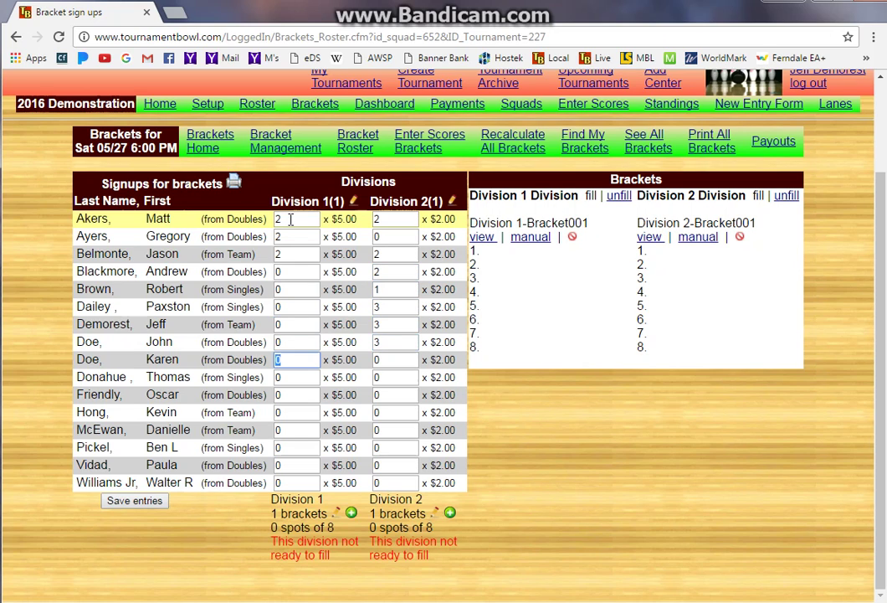
text(1)
key(Tab)
key(Tab)
text(1)
key(Tab)
key(Tab)
text(4)
key(Tab)
text(2)
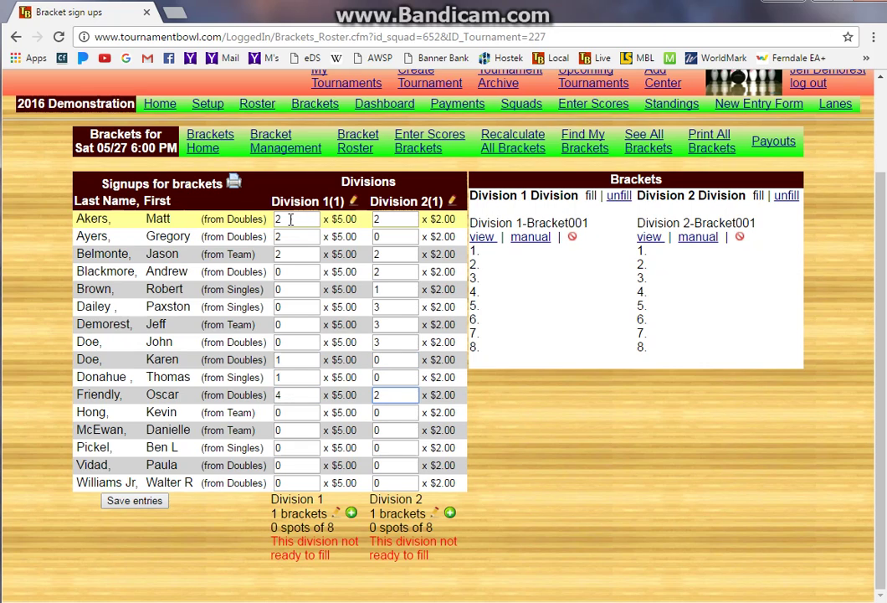
key(Tab)
text(1)
key(Tab)
text(1)
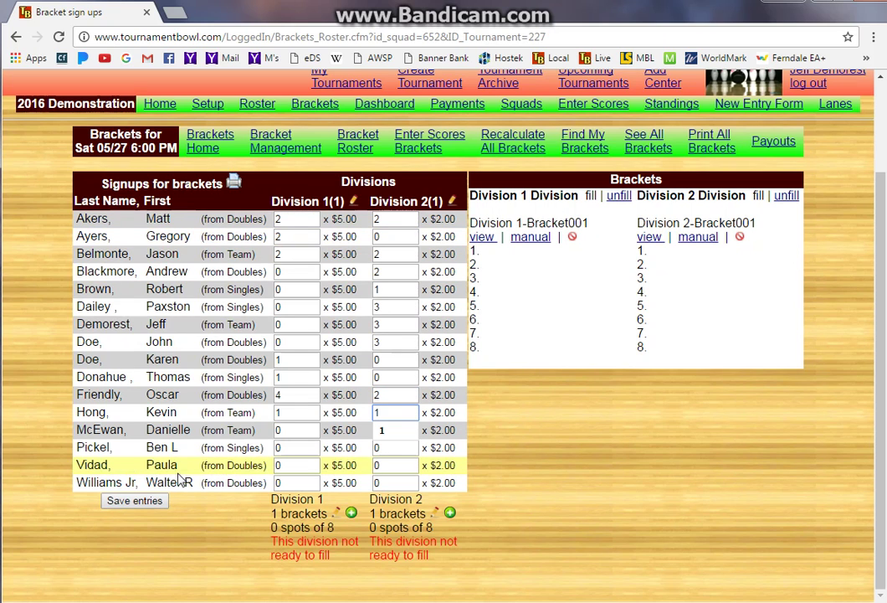
- Save, then set Division 1 counts: 2 for bowlers 13 and 14, 1, 1, 2 for bowlers 7, 5, 6
click(158, 502)
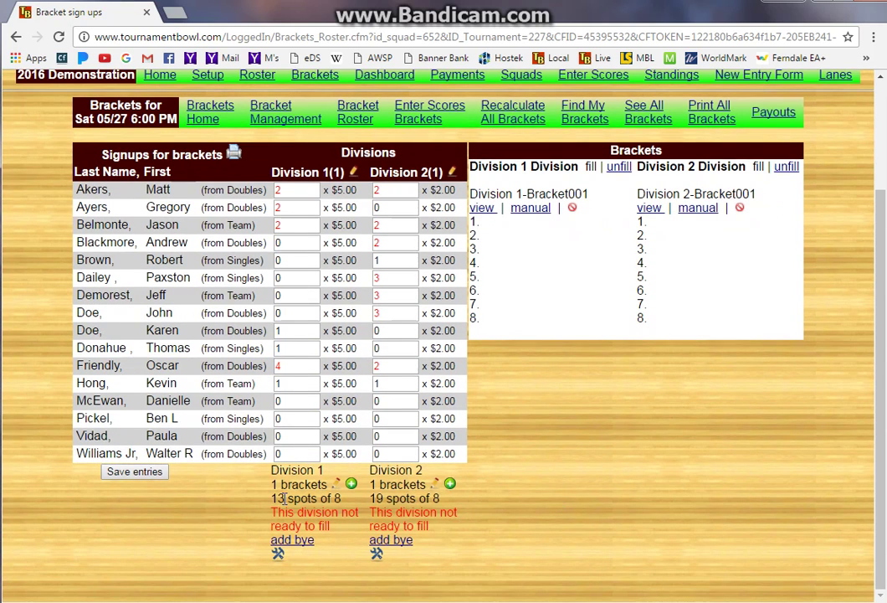
click(288, 401)
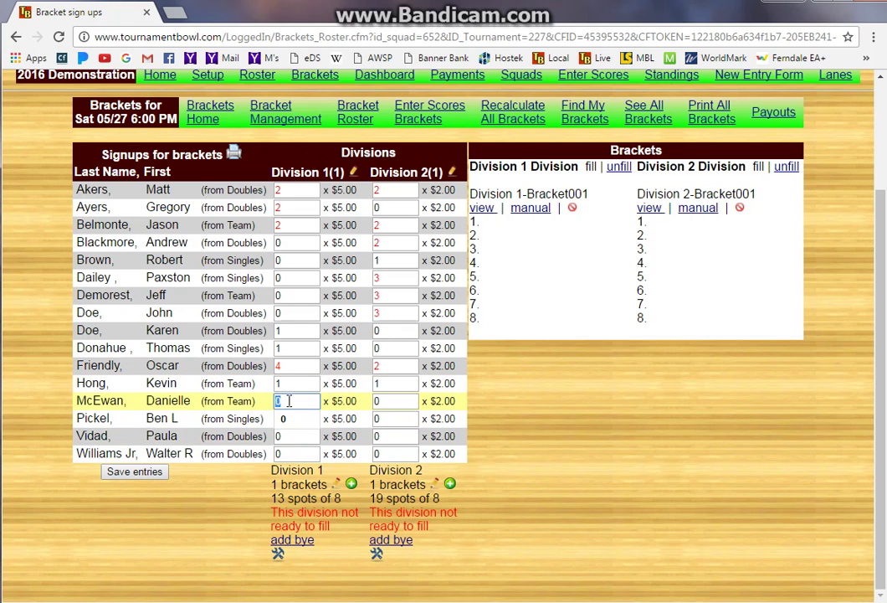
text(2)
click(296, 420)
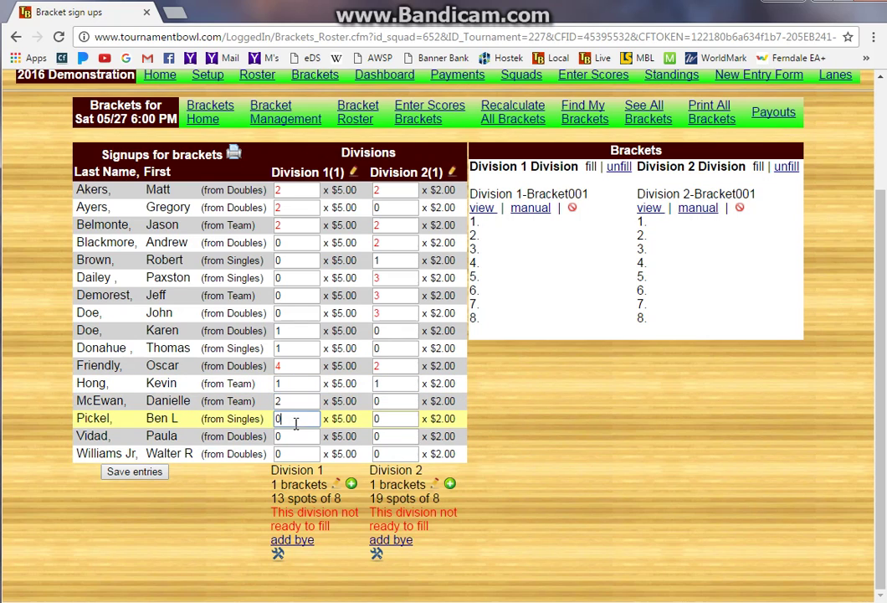
text(2)
click(292, 294)
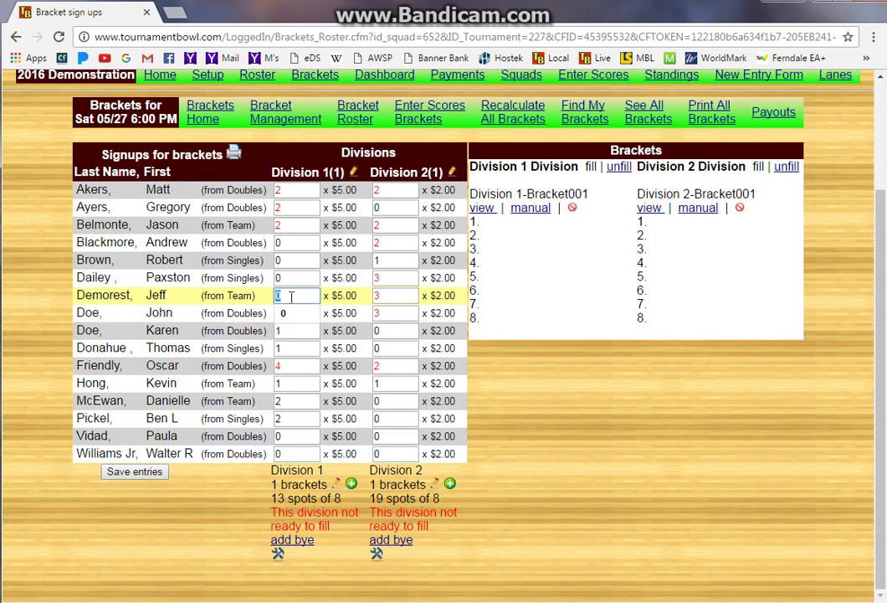
text(1)
click(292, 261)
text(1)
click(291, 277)
text(2)
click(134, 471)
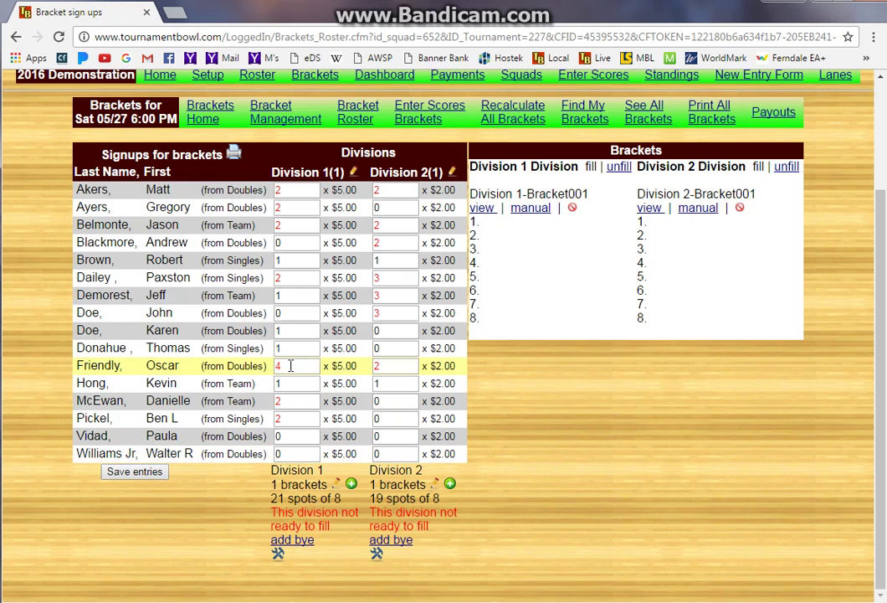
- Reduce the bowler's Division 1 entry from 4 to 0 and save the entries
drag(291, 366, 269, 371)
text(0)
click(135, 472)
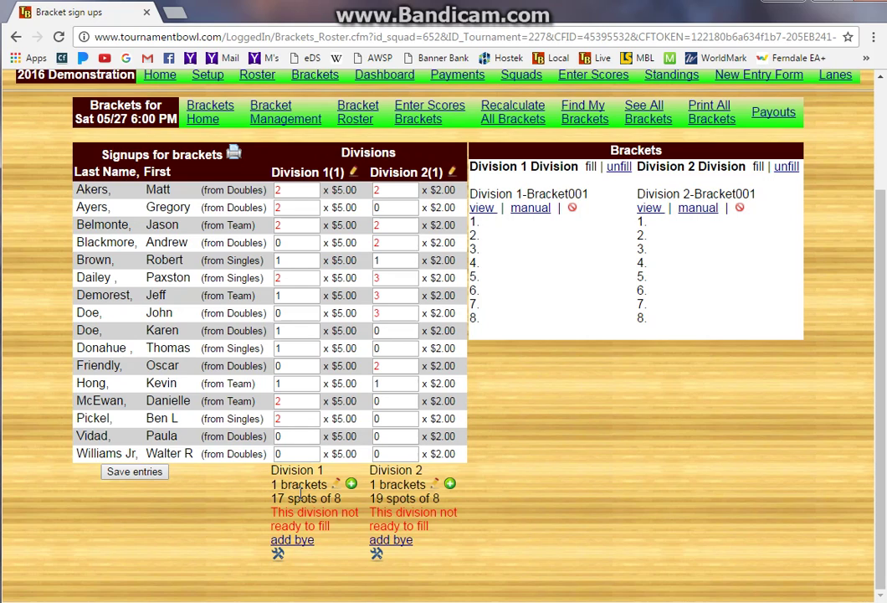
- Apply the 2-bracket, no-bye fix to Division 1 and save the $5.00 refund report
click(278, 556)
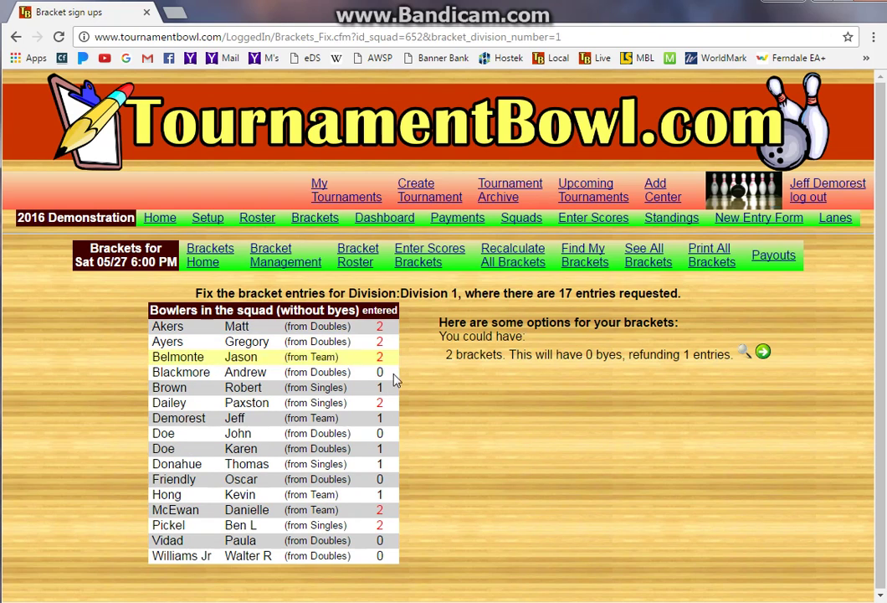
click(762, 353)
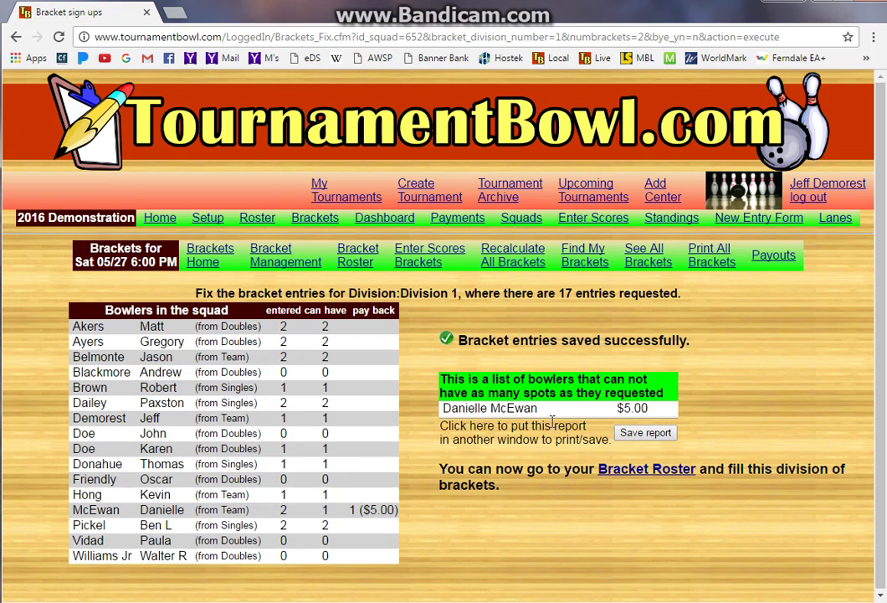
click(640, 434)
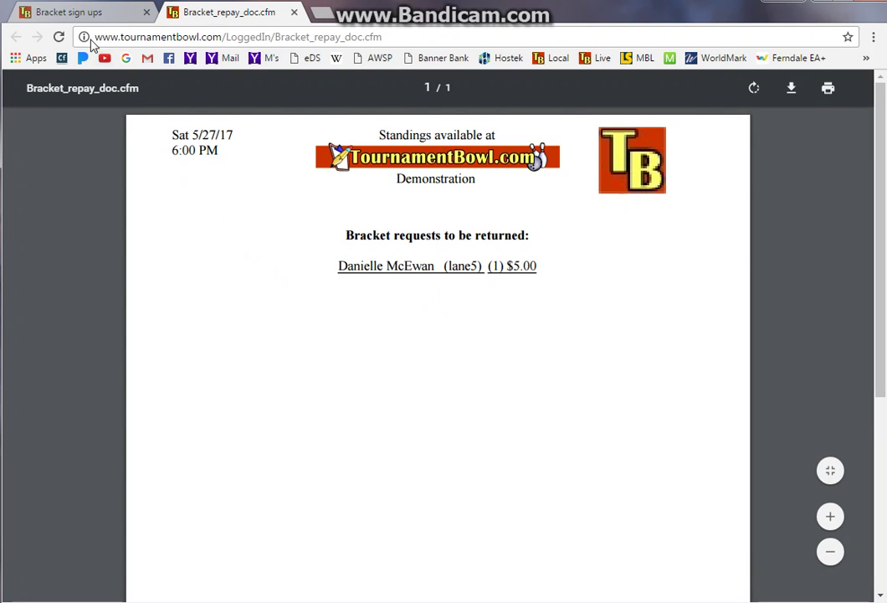
click(70, 13)
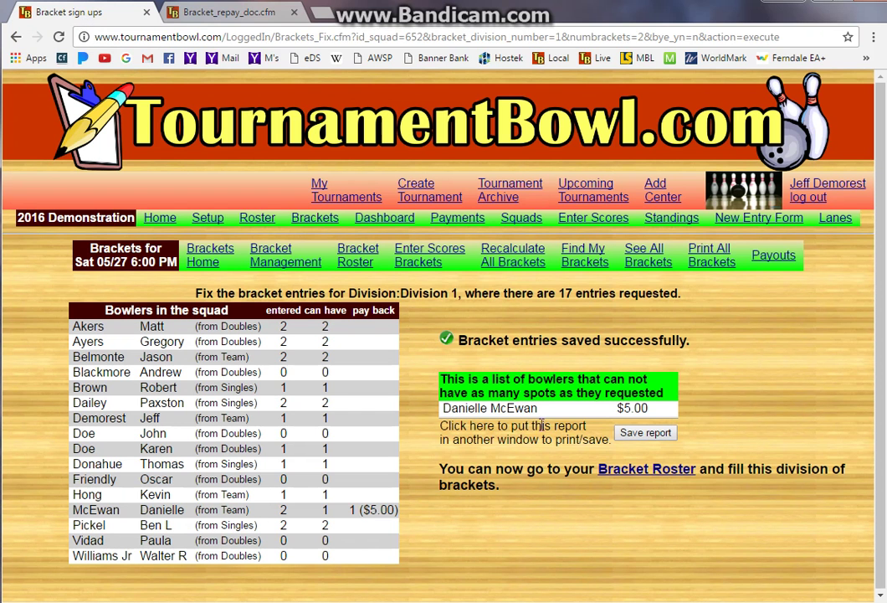
click(621, 471)
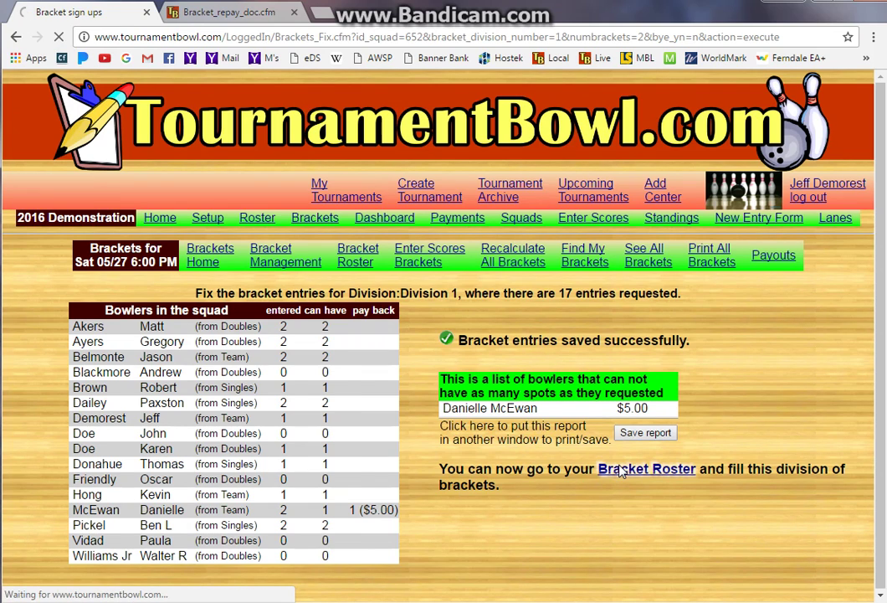
- Fill the two Division 1 brackets with eight signed-up bowlers each
scroll(354, 467, down, 1)
scroll(355, 467, down, 2)
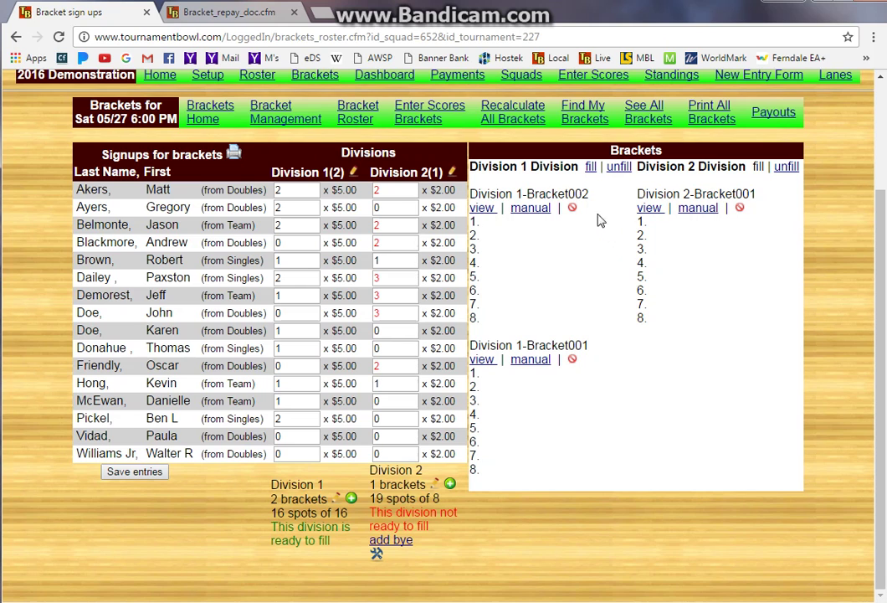
click(591, 168)
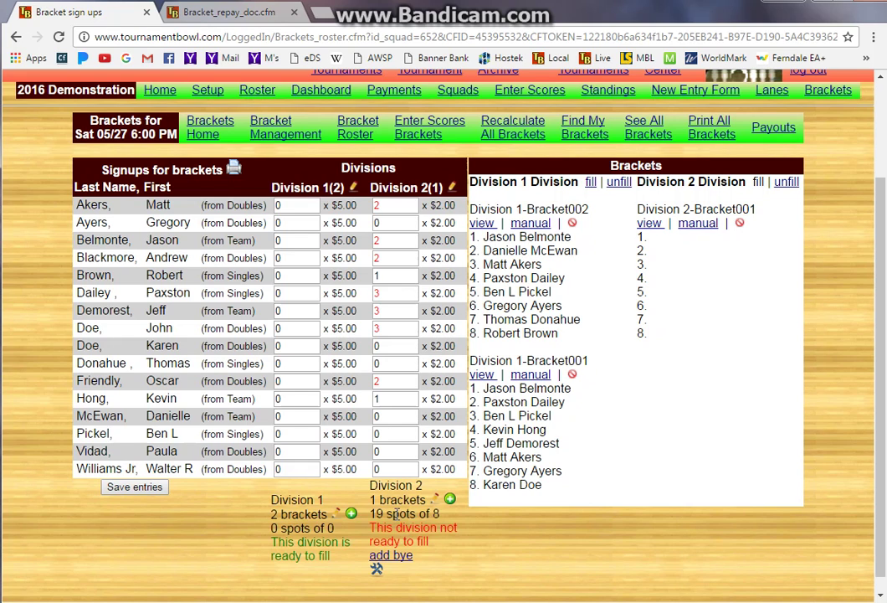
- Give two bowlers Division 2 entries of 3 and 1 and save, totalling 23 spots
click(392, 417)
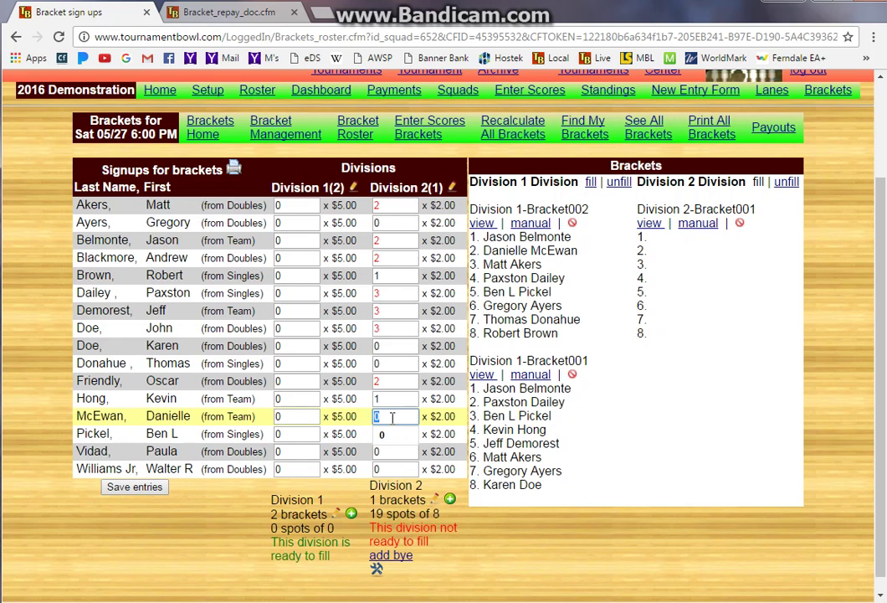
text(3)
click(384, 451)
text(2)
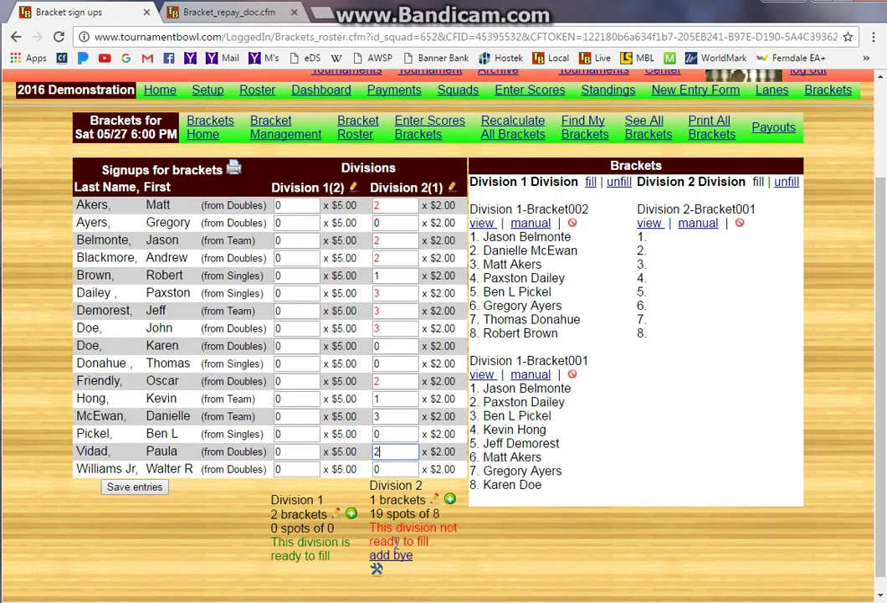
click(134, 486)
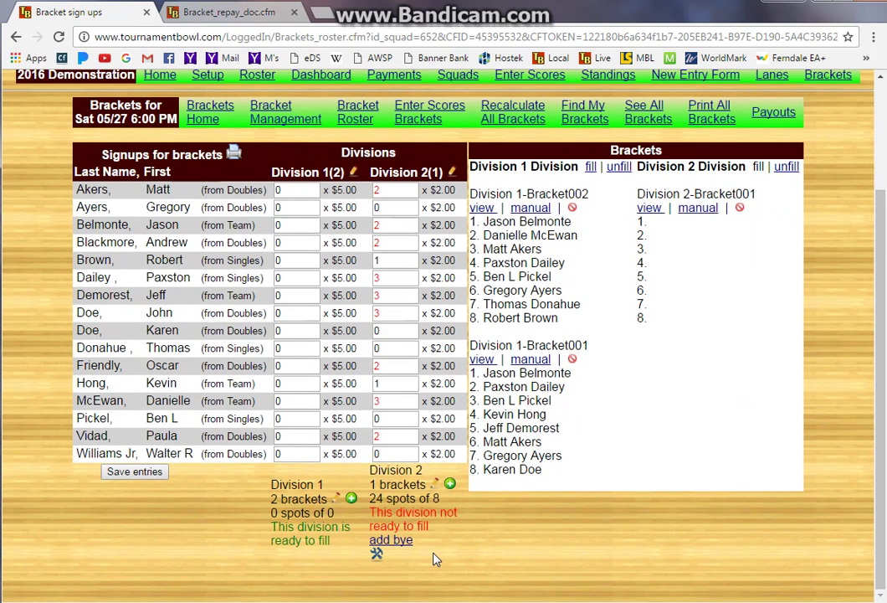
double_click(383, 435)
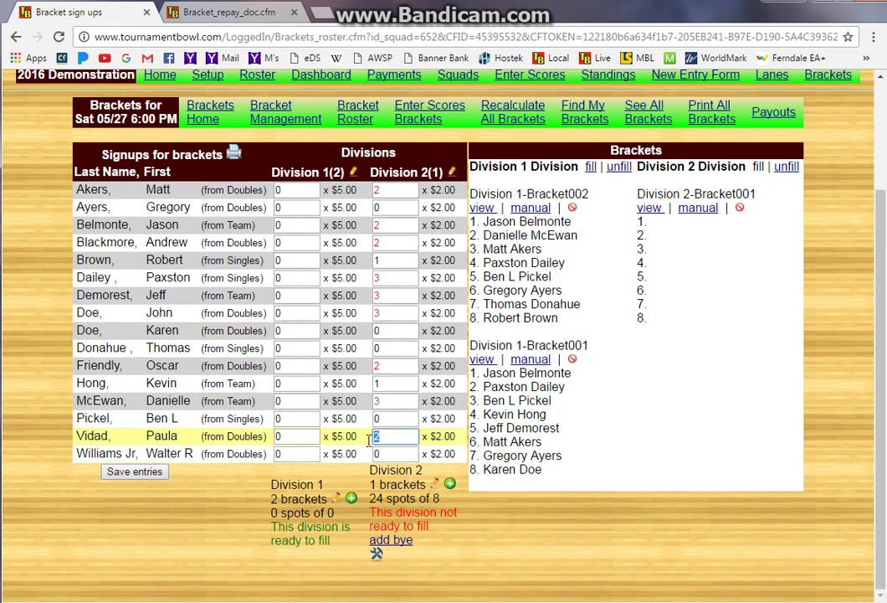
text(1)
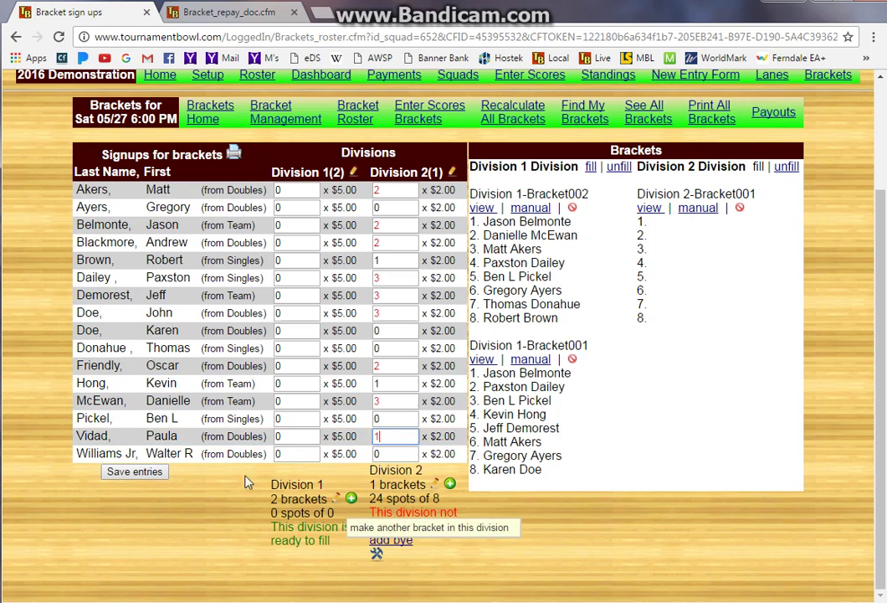
click(134, 472)
scroll(368, 418, down, 2)
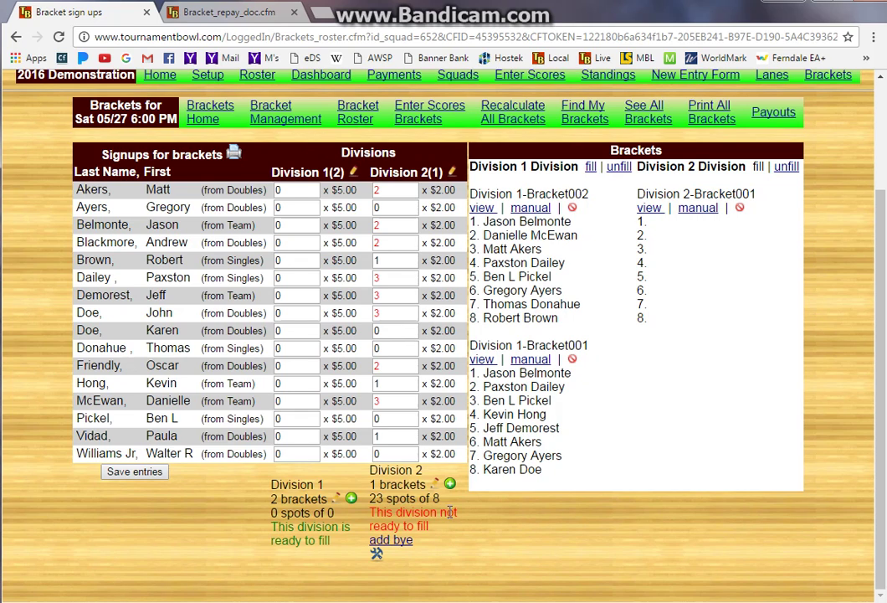
- Apply the Division 2 fix of 3 brackets with 1 bye, avoiding any refunds
click(377, 558)
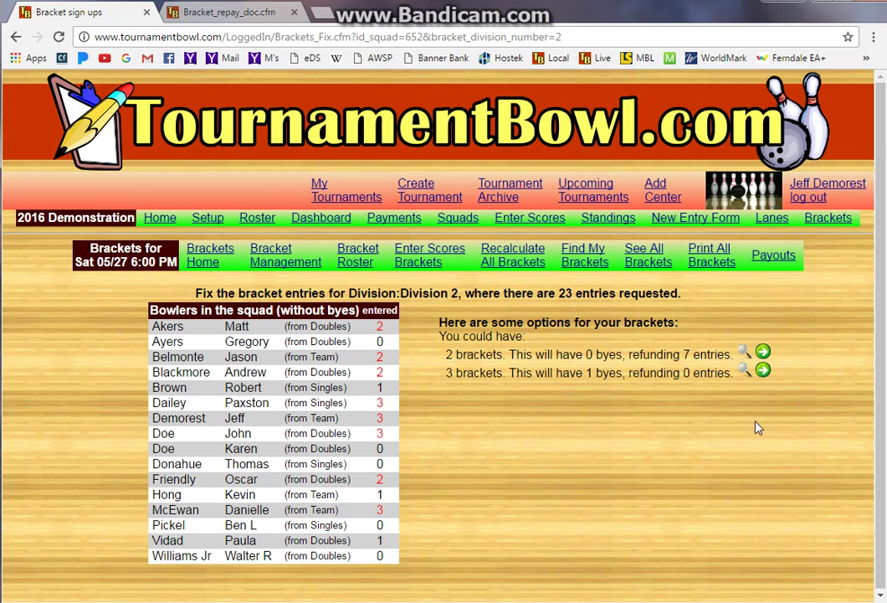
click(764, 373)
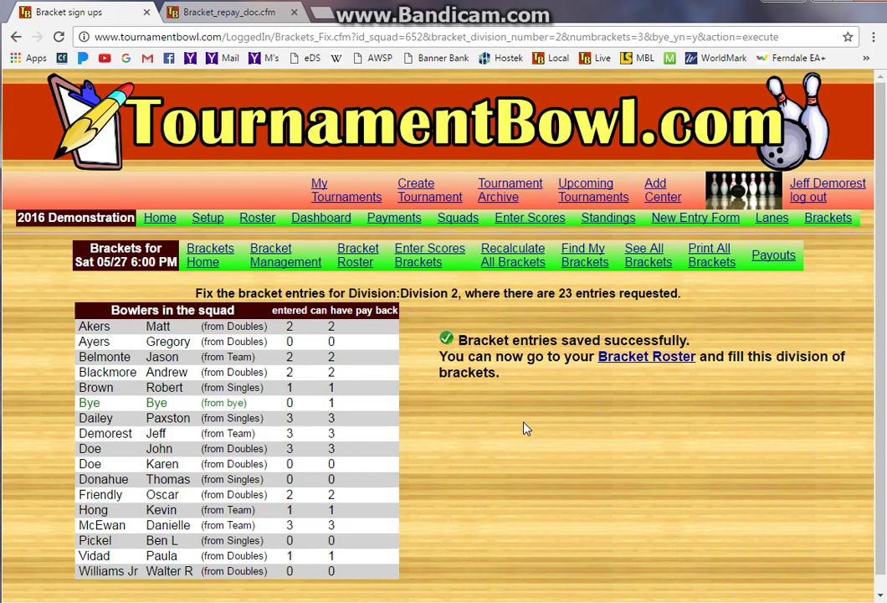
- From the Bracket Roster, fill the three Division 2 brackets with eight entries each, including the bye
click(638, 369)
scroll(620, 436, down, 3)
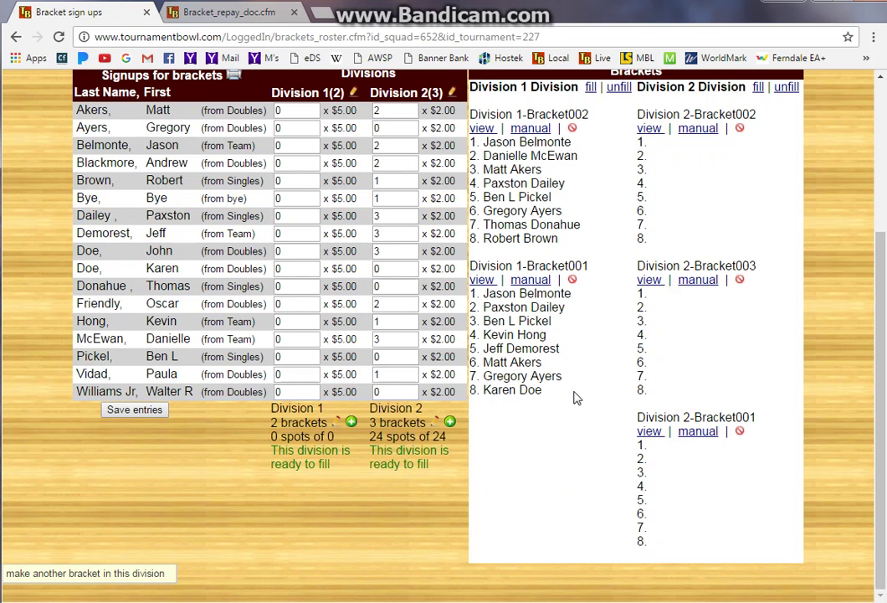
scroll(553, 385, up, 3)
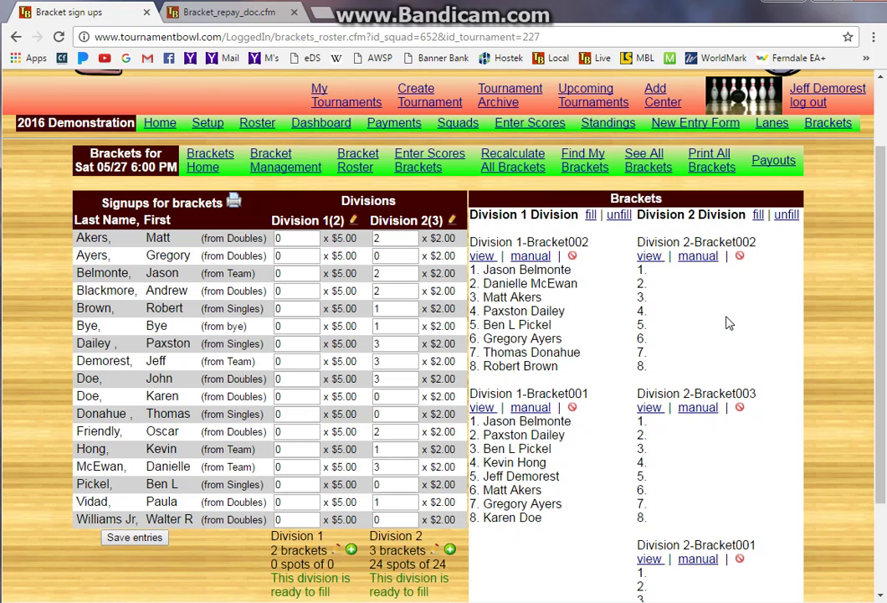
click(758, 215)
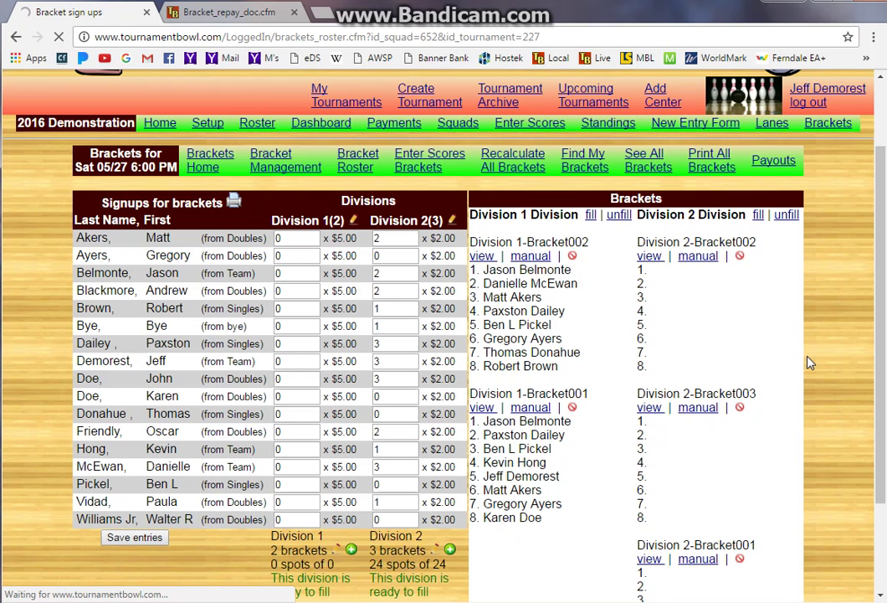
scroll(812, 364, down, 3)
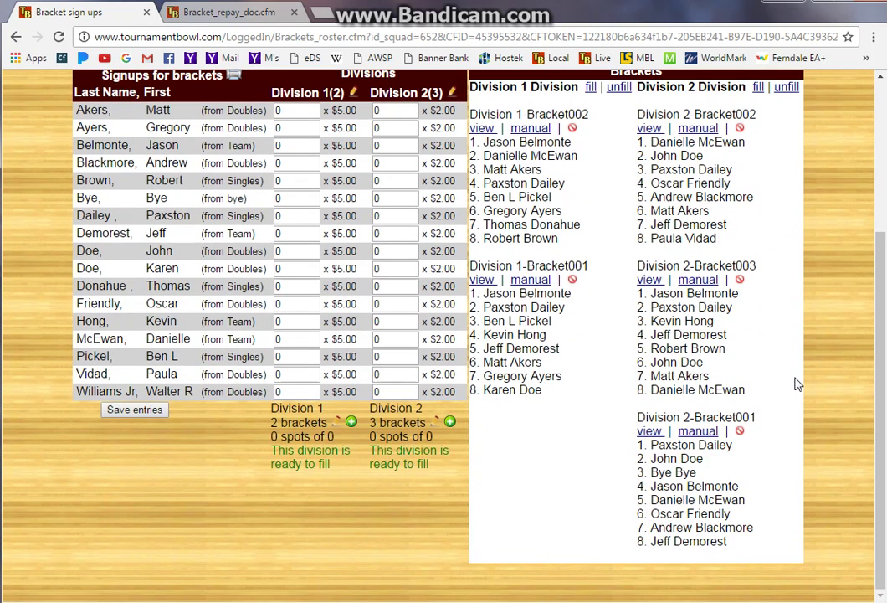
scroll(797, 384, up, 2)
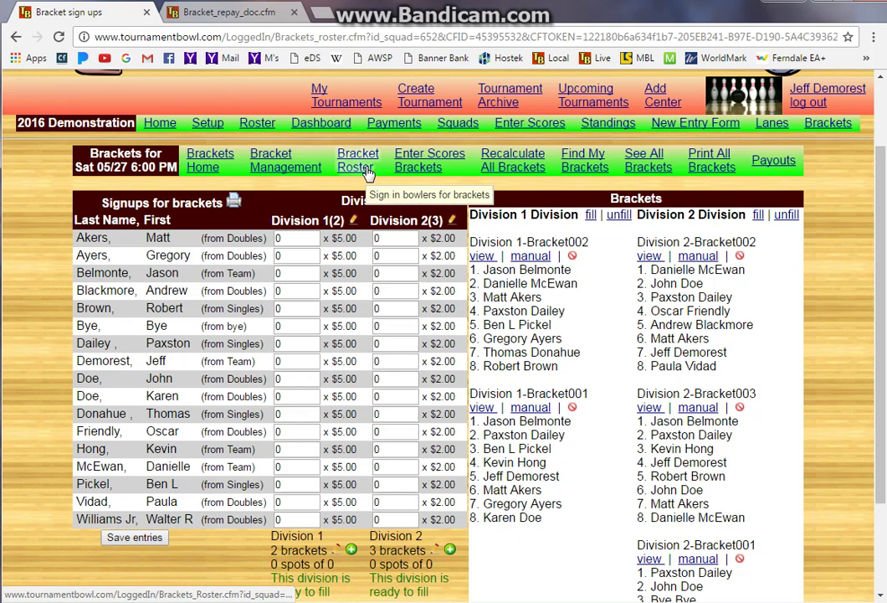
- Show the Division 2-Bracket001 chart with its eight handicapped entries and the 0 + 0=0 bye
click(649, 167)
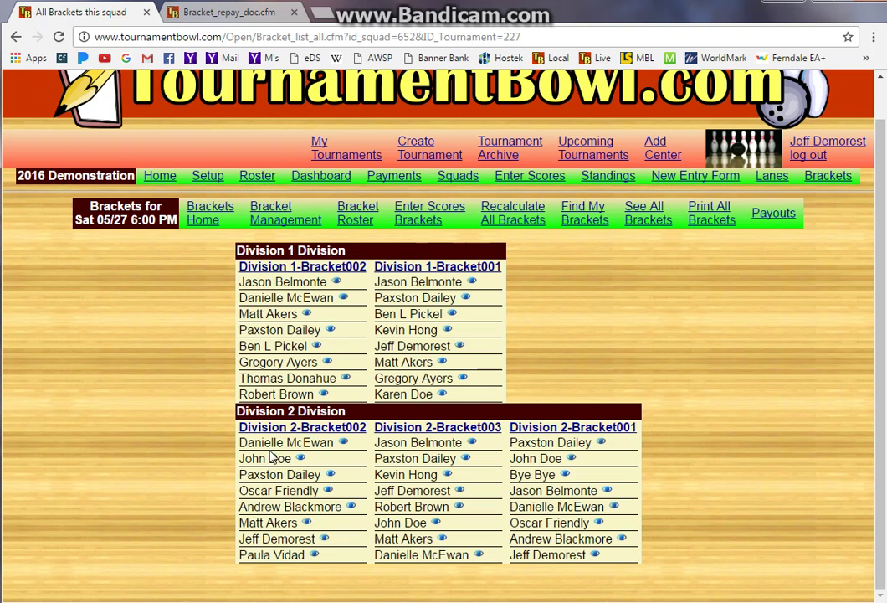
click(572, 428)
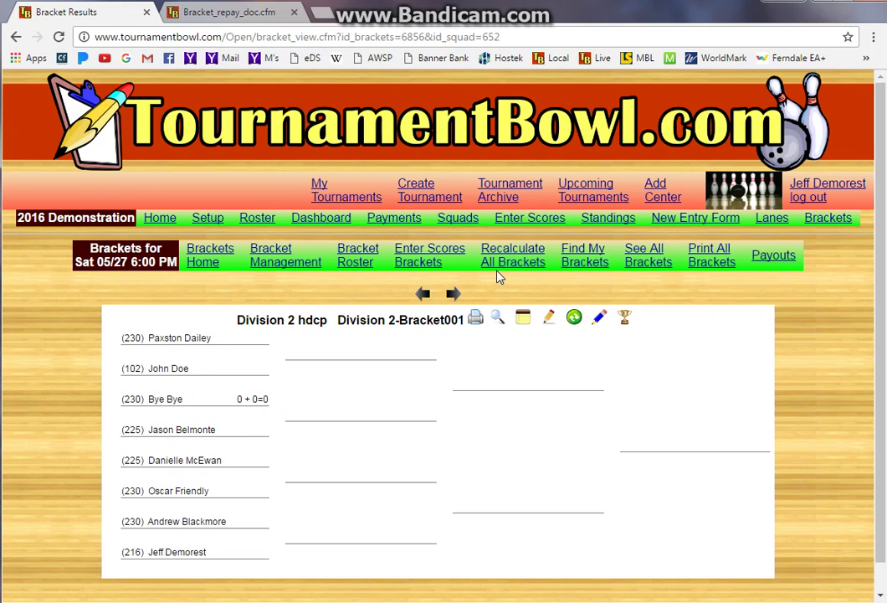
- Look up the first bowler's bracket recap in Find My Brackets and open their Division 2-Bracket002 matchup
click(572, 268)
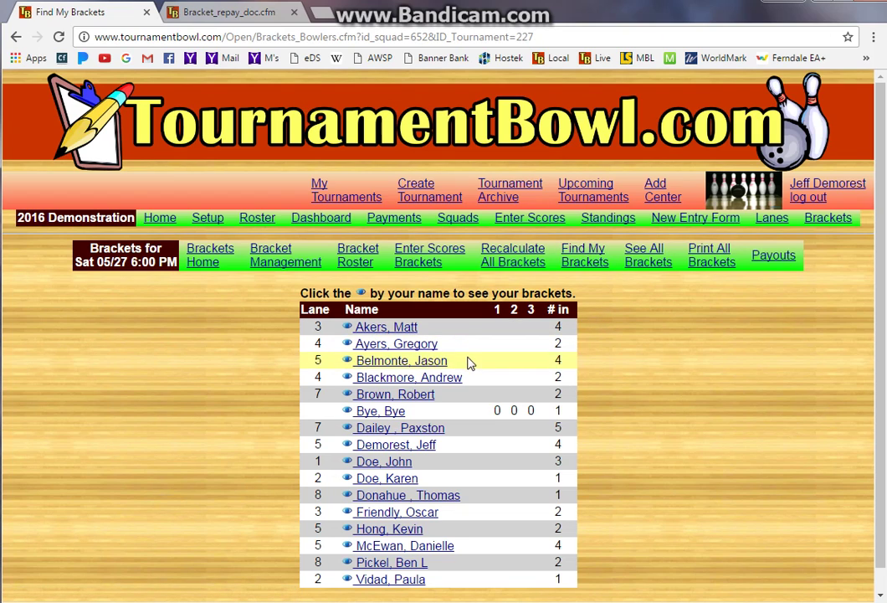
click(408, 329)
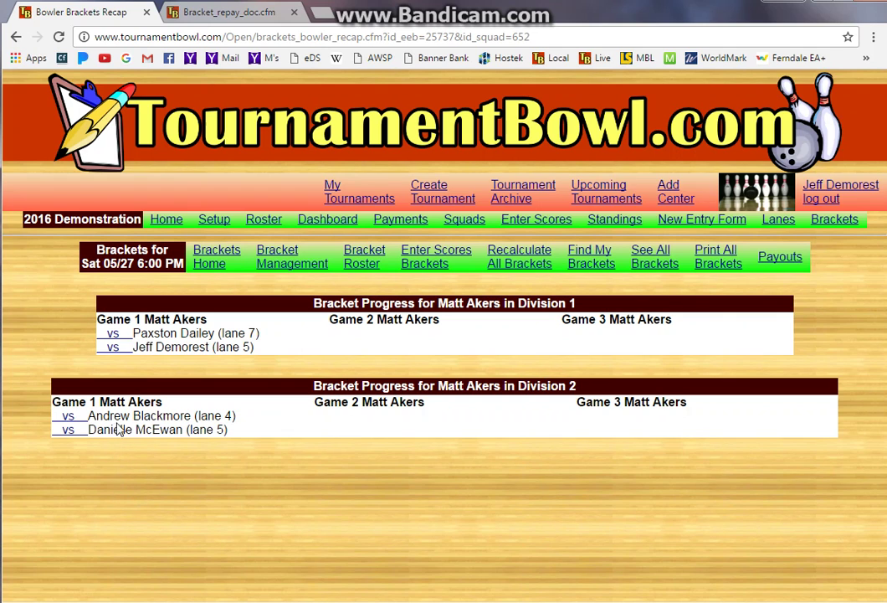
click(68, 428)
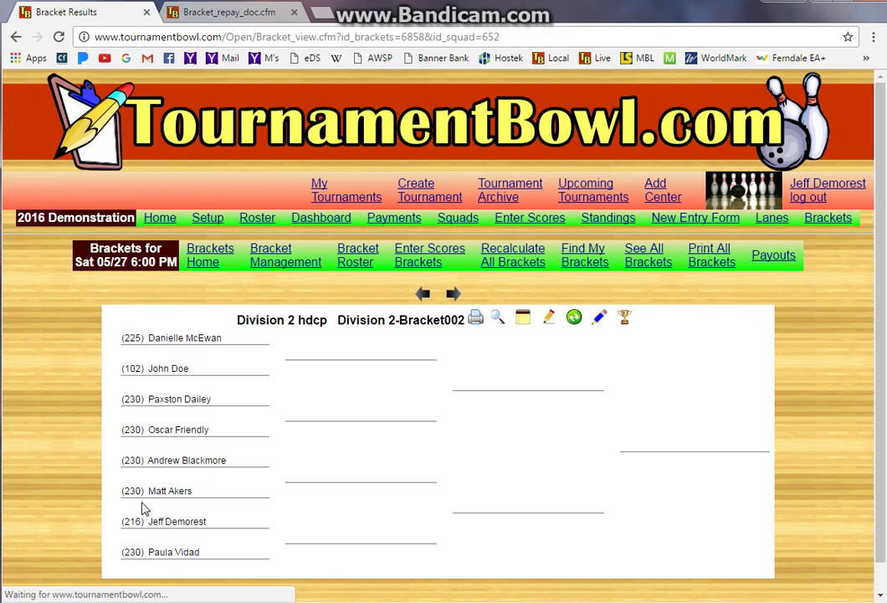